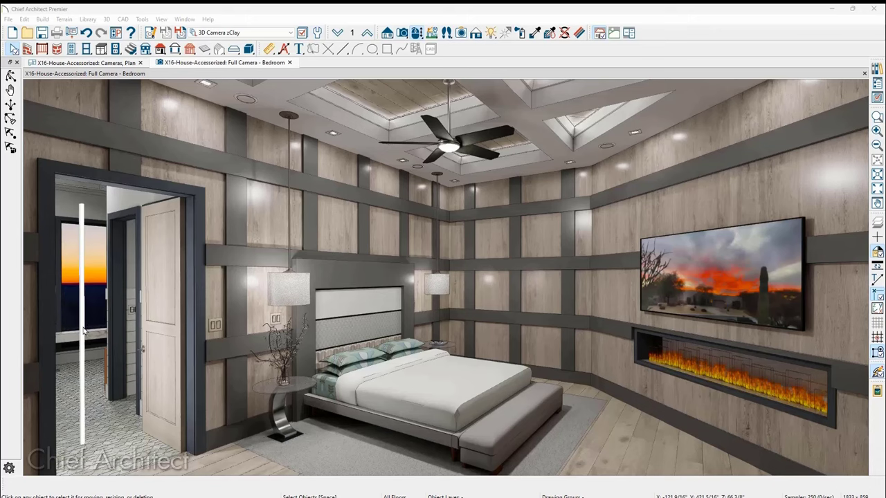
Open the material definition of the white vertical light strip in the bedroom doorway and show its emissive presets
{"action": "key", "text": "a"}
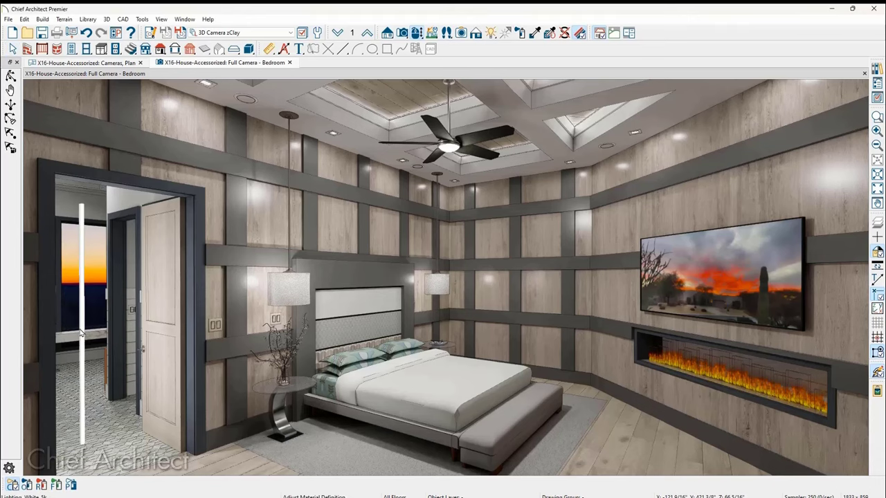
{"action": "left_click", "coordinate": [80, 333]}
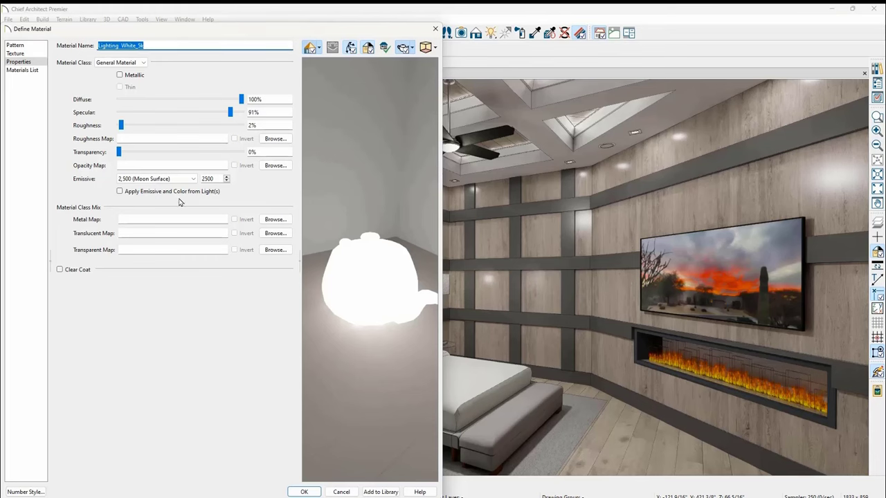
{"action": "left_click", "coordinate": [193, 179]}
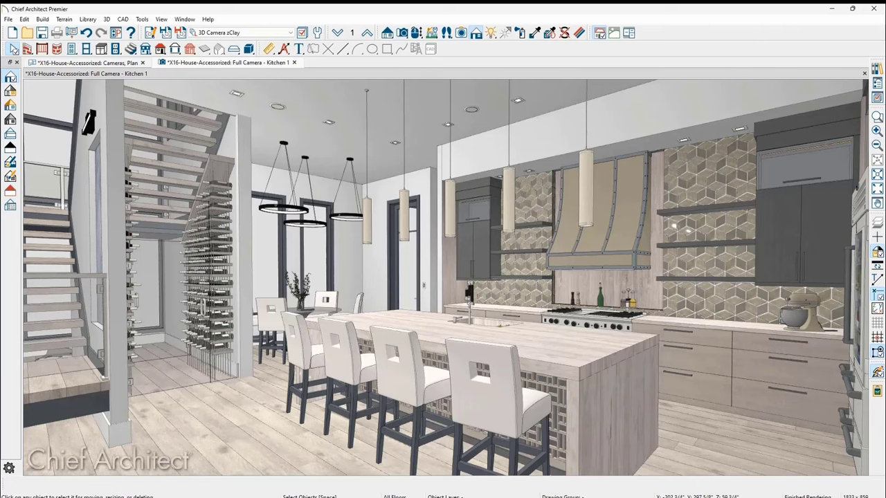
Render the kitchen camera view as Physically Based and open the diffuser material of the square recessed ceiling light
{"action": "left_click", "coordinate": [11, 108]}
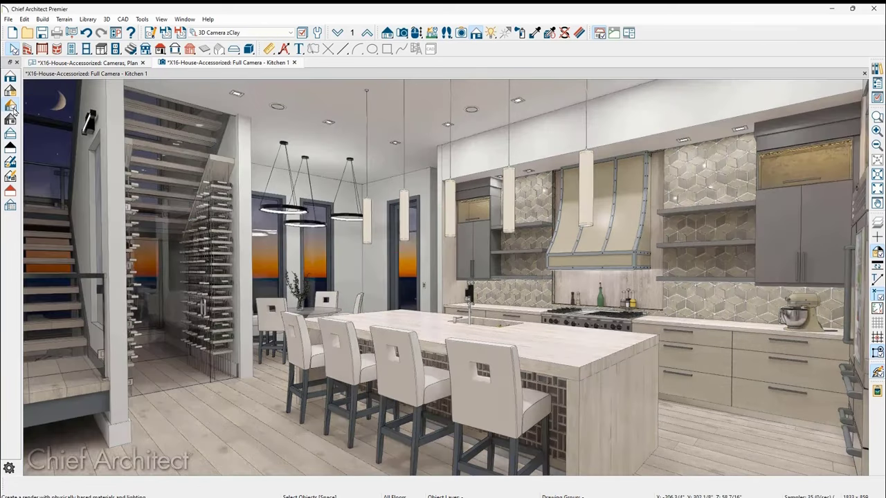
{"action": "left_click", "coordinate": [235, 95]}
{"action": "double_click", "coordinate": [235, 95]}
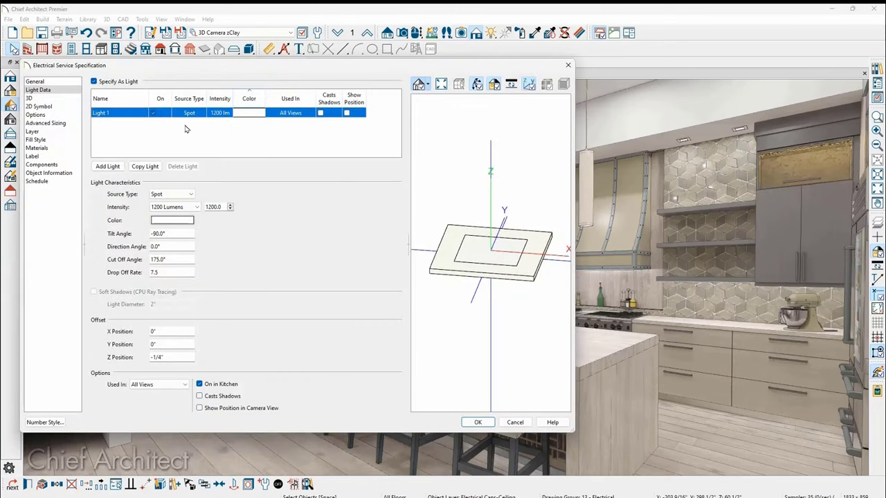
{"action": "left_click", "coordinate": [61, 149]}
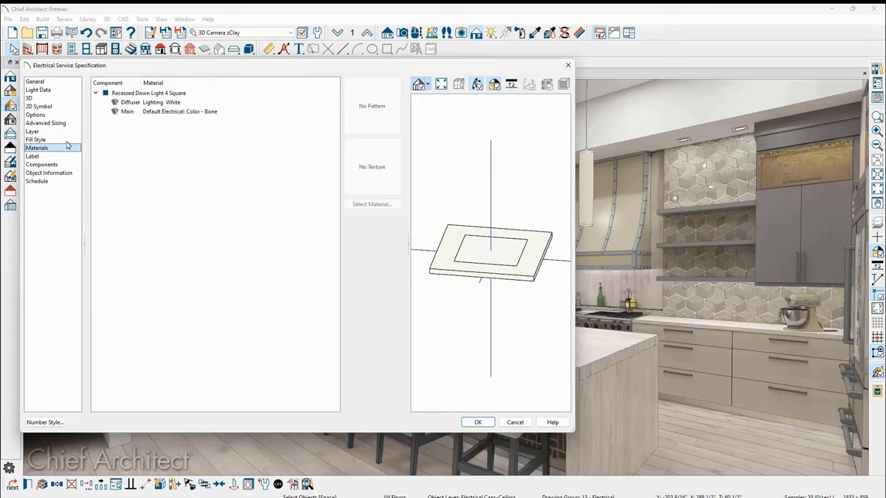
{"action": "double_click", "coordinate": [121, 103]}
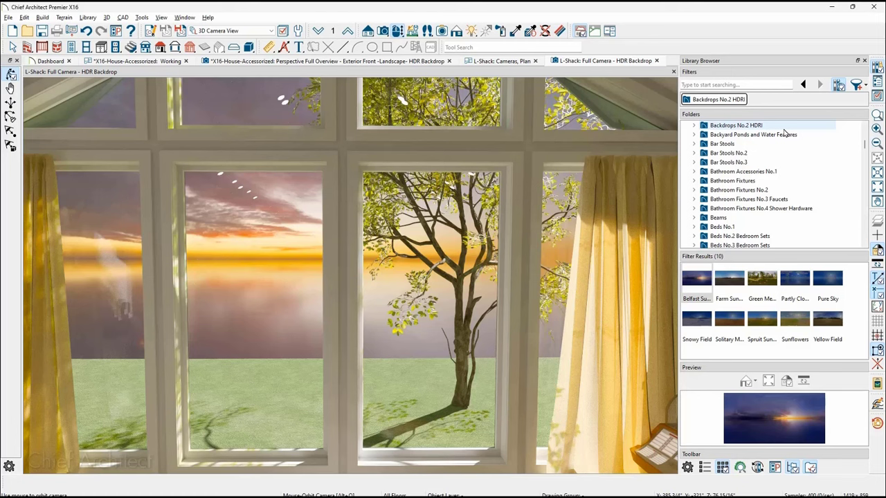
Switch to the exterior front HDR backdrop view and open the rendering technique options from its camera specification
{"action": "key", "text": "ctrl+Tab"}
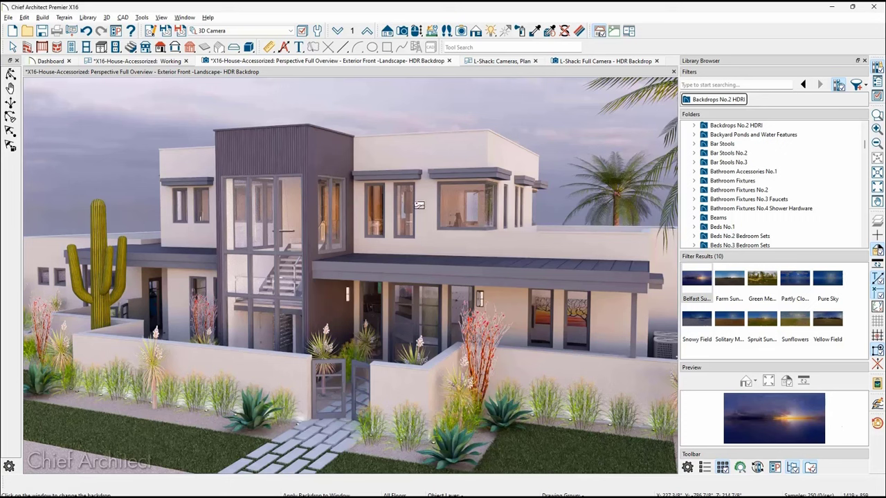
{"action": "left_click", "coordinate": [151, 31]}
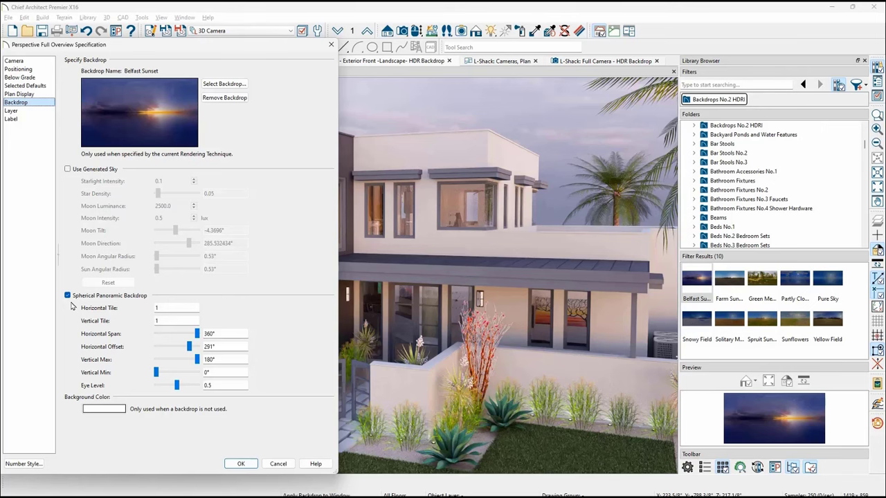
{"action": "left_click", "coordinate": [43, 60]}
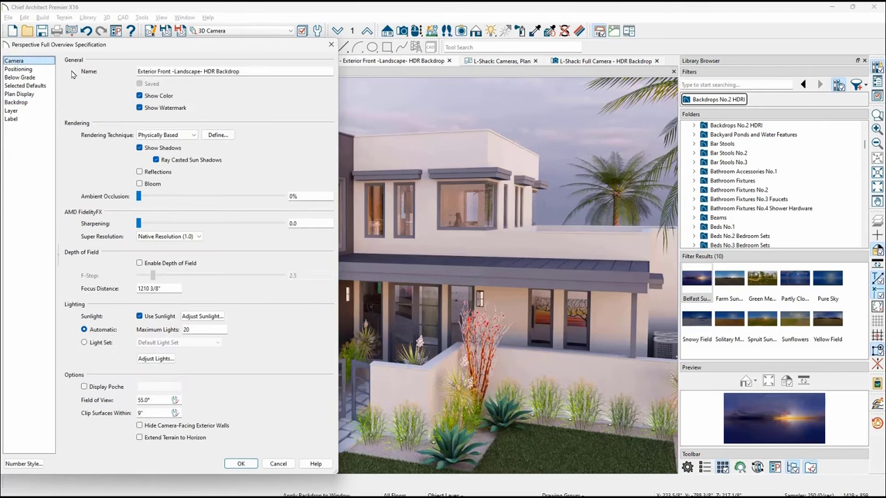
{"action": "left_click", "coordinate": [217, 135]}
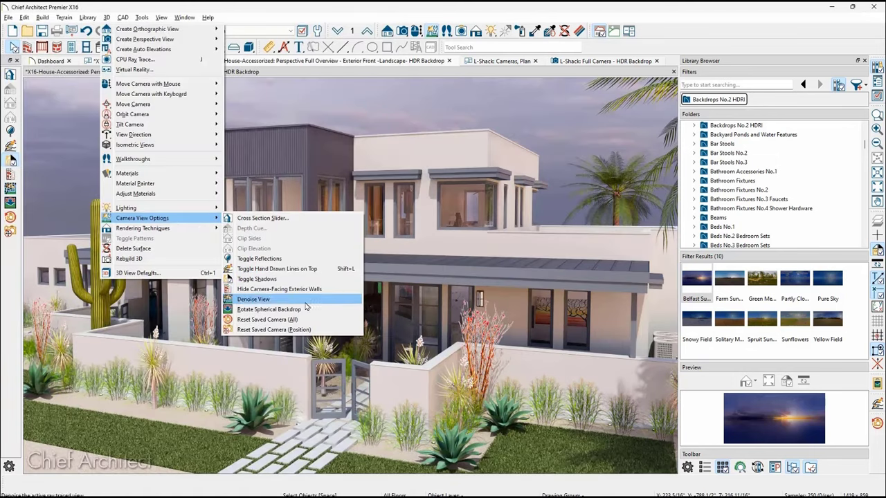
Rotate the spherical backdrop horizontally behind the house in the exterior front view
{"action": "left_click", "coordinate": [309, 314]}
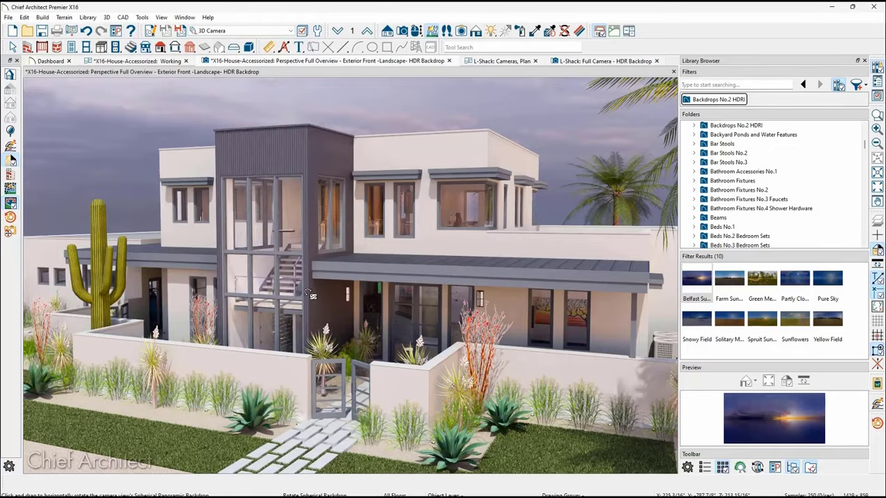
{"action": "left_click_drag", "start_coordinate": [272, 115], "coordinate": [337, 116]}
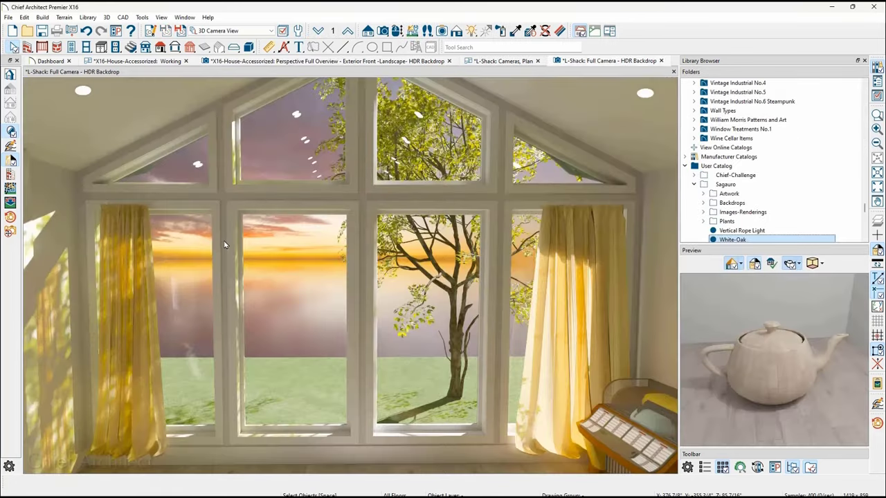
Set up a 4096 by 2048 pixel 360 panorama export, saved to disk and as the backdrop L-Shack_HDR Backdrop, and browse for its file location
{"action": "key", "text": "alt+f"}
{"action": "key", "text": "e"}
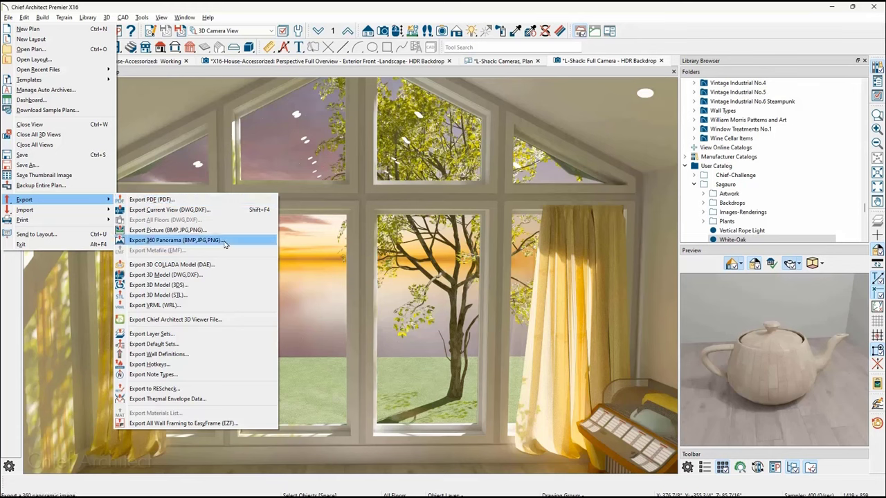
{"action": "left_click", "coordinate": [223, 241]}
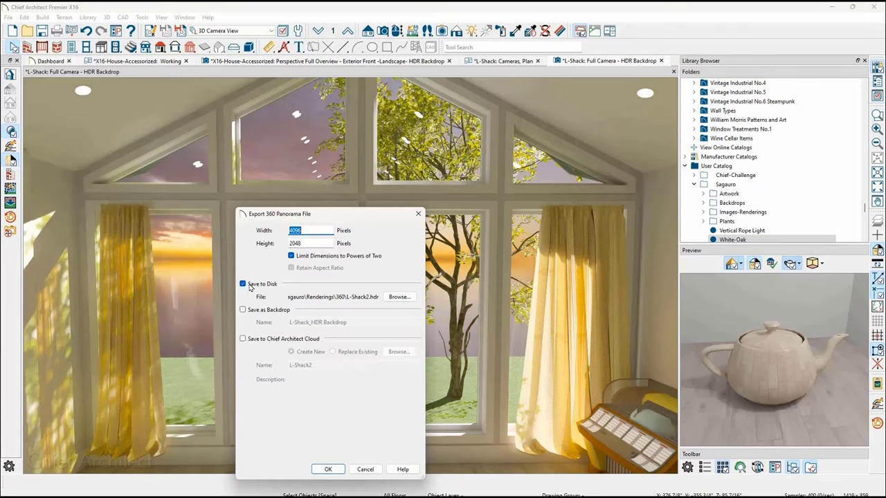
{"action": "left_click", "coordinate": [254, 312]}
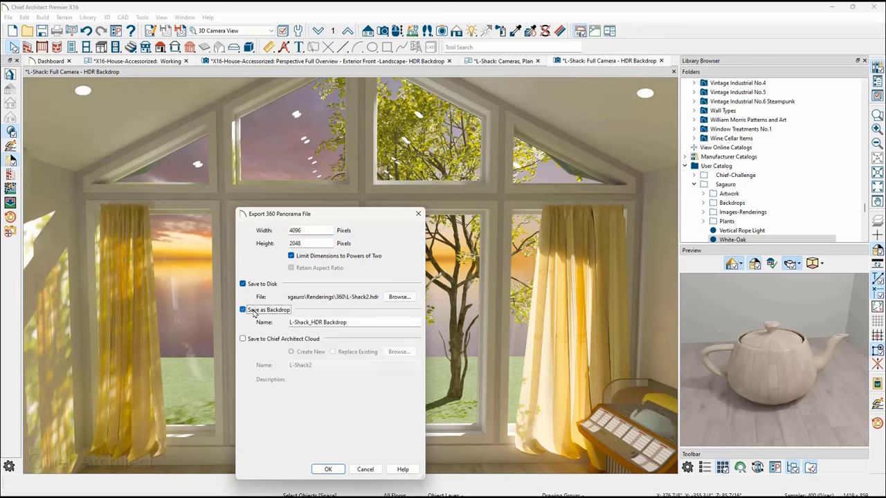
{"action": "left_click", "coordinate": [388, 298]}
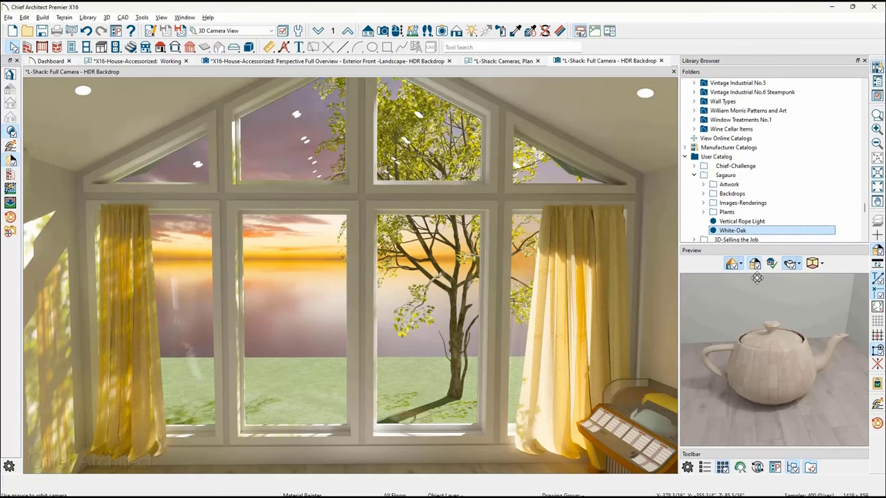
Use L-Shack_HDR Backdrop as the White-Oak material preview's surroundings and orbit around the preview teapot
{"action": "left_click", "coordinate": [822, 266]}
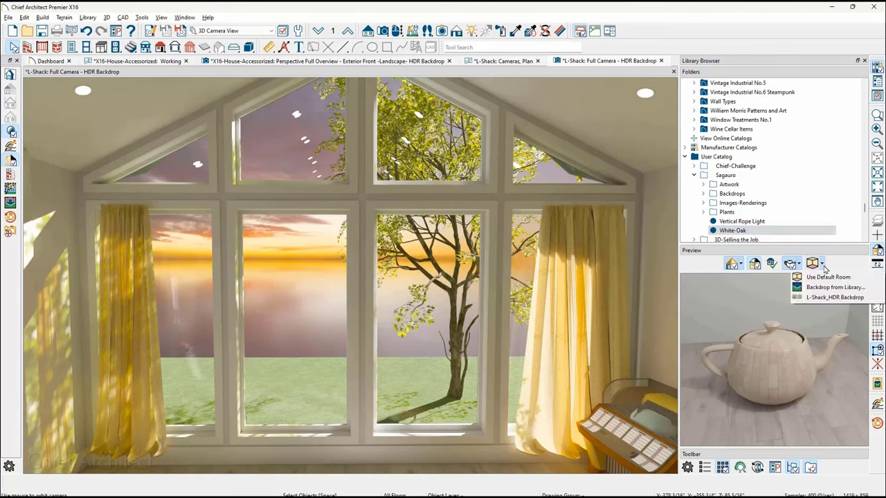
{"action": "left_click", "coordinate": [858, 299]}
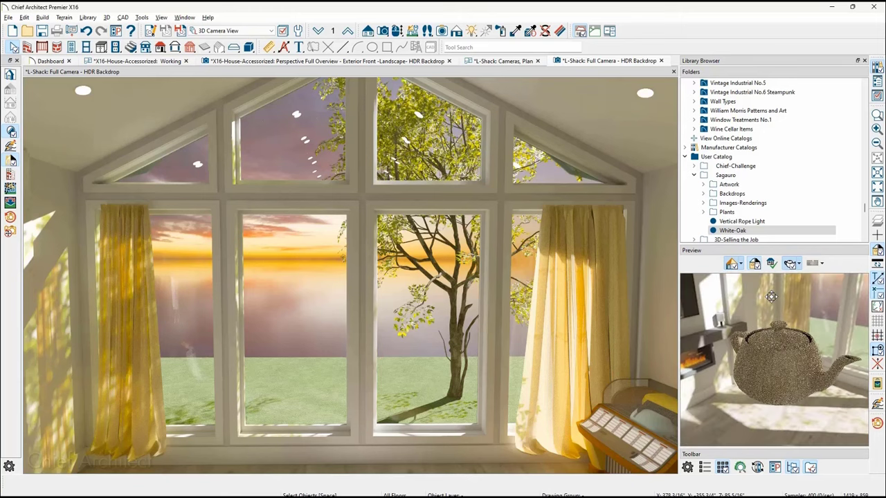
{"action": "left_click_drag", "start_coordinate": [771, 297], "coordinate": [830, 318]}
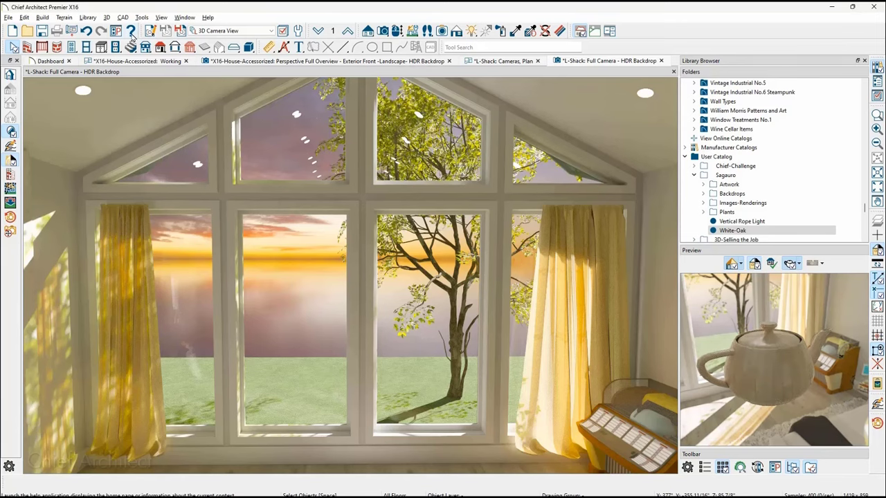
Set the material preview backdrop effect to Blurred in the preferences and orbit the White-Oak preview to check it
{"action": "left_click", "coordinate": [116, 31]}
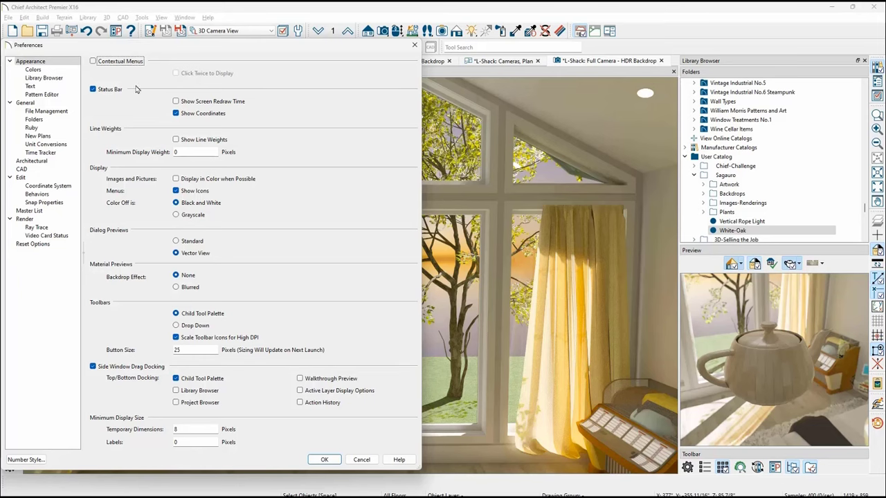
{"action": "left_click", "coordinate": [176, 288]}
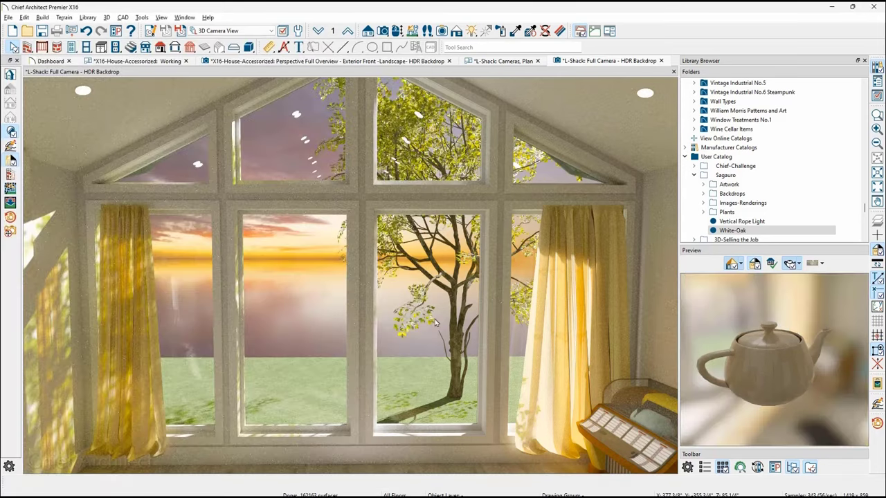
{"action": "left_click_drag", "start_coordinate": [761, 371], "coordinate": [704, 371]}
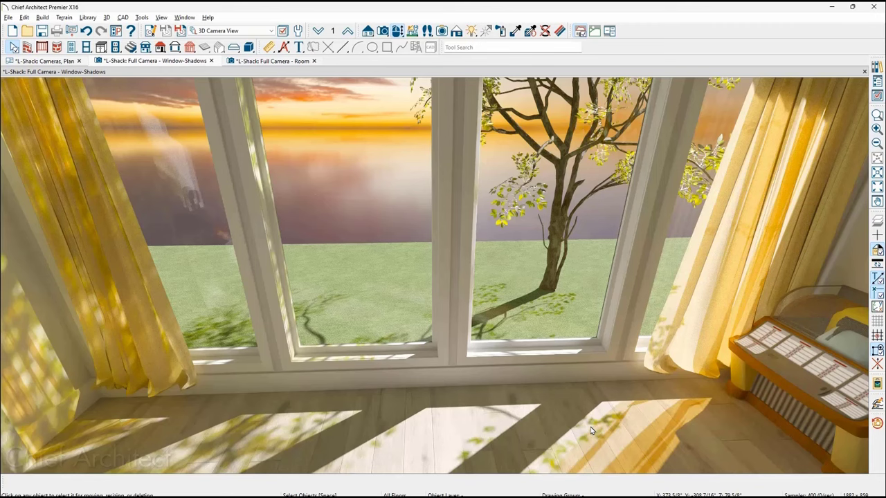
Switch to the Room camera view and enable the Thin option for the round windows' Diamond Grid Art Glass material
{"action": "key", "text": "ctrl+Tab"}
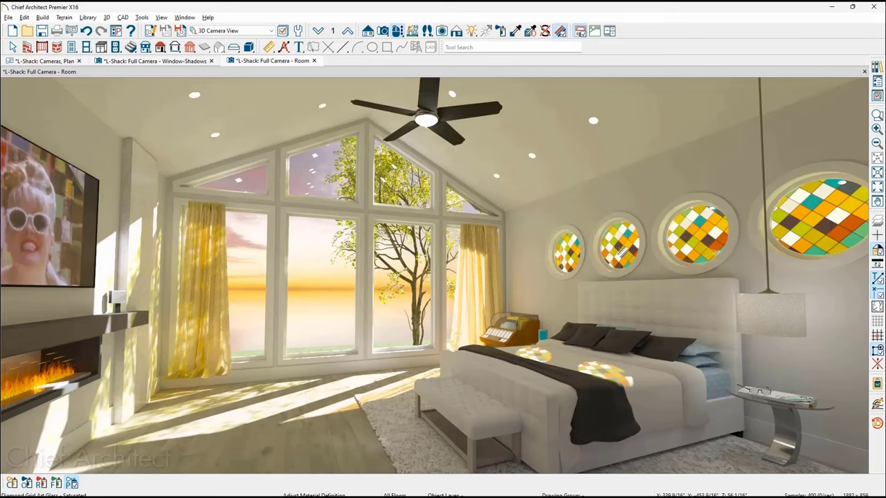
{"action": "left_click", "coordinate": [618, 252]}
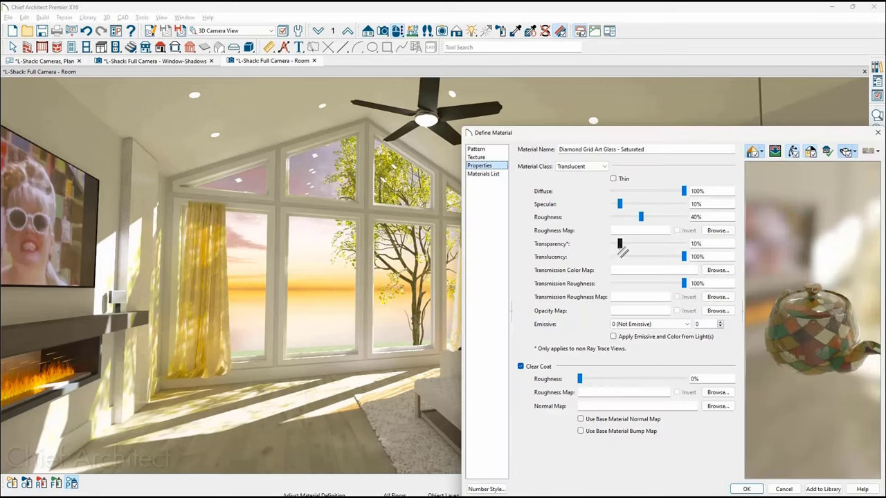
{"action": "left_click", "coordinate": [613, 179]}
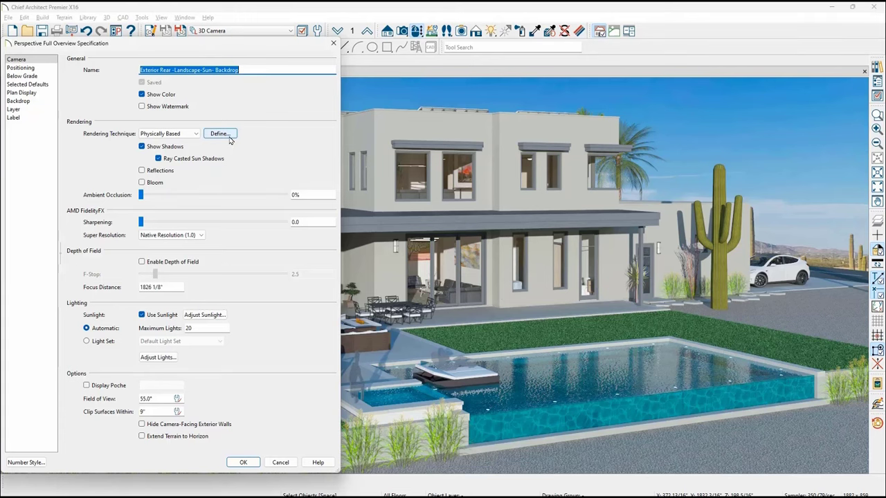
Set the tone mapping operator of the exterior rear camera's Physically Based rendering technique to ACES
{"action": "left_click", "coordinate": [229, 138]}
{"action": "left_click", "coordinate": [229, 112]}
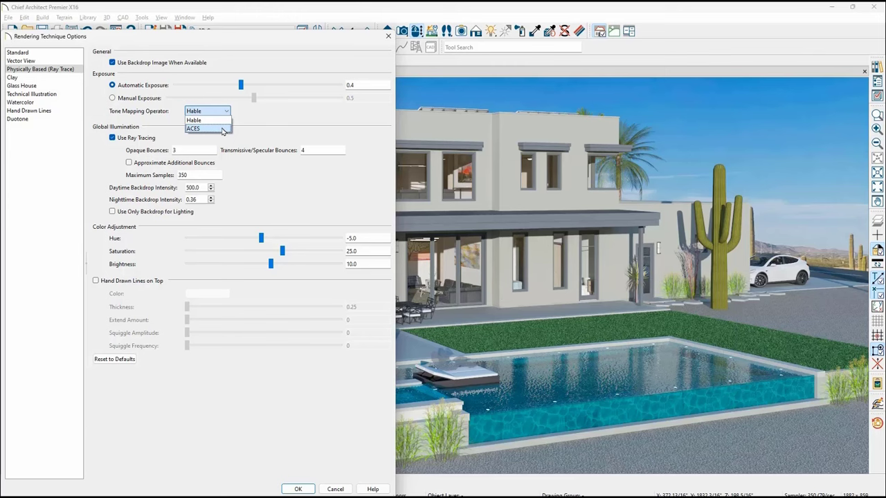
{"action": "left_click", "coordinate": [223, 130]}
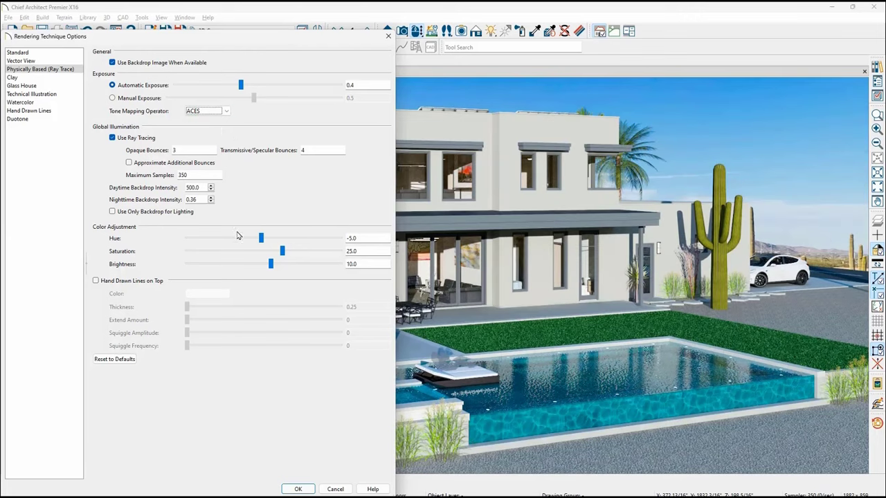
{"action": "left_click", "coordinate": [295, 489]}
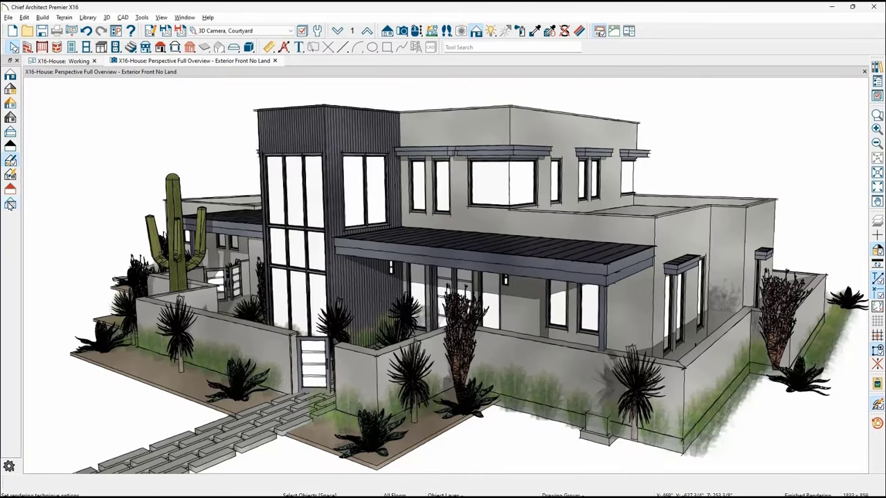
Set the Watercolor rendering's base technique to Physically Based and reopen the base technique setting
{"action": "left_click", "coordinate": [11, 204]}
{"action": "left_click", "coordinate": [166, 116]}
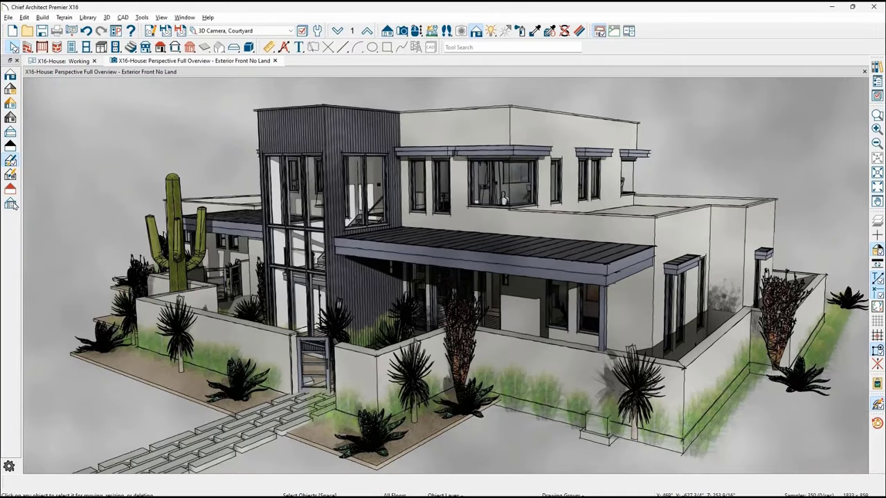
{"action": "left_click", "coordinate": [10, 204]}
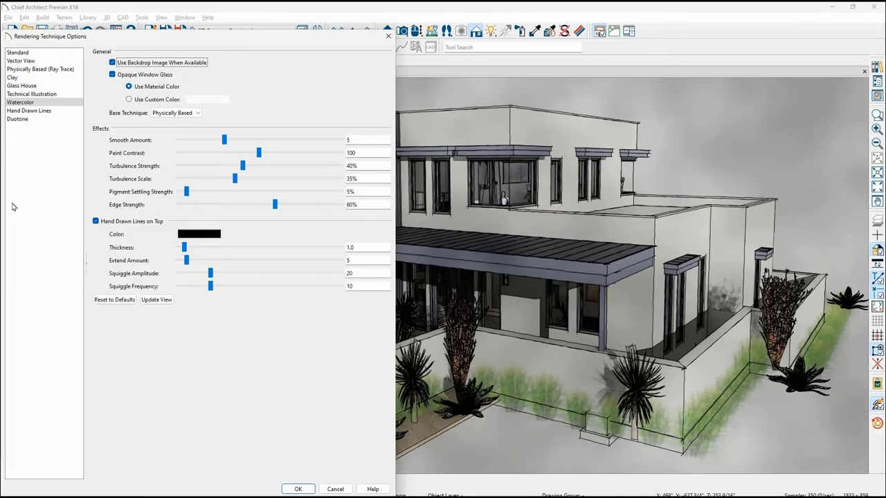
{"action": "left_click", "coordinate": [173, 113]}
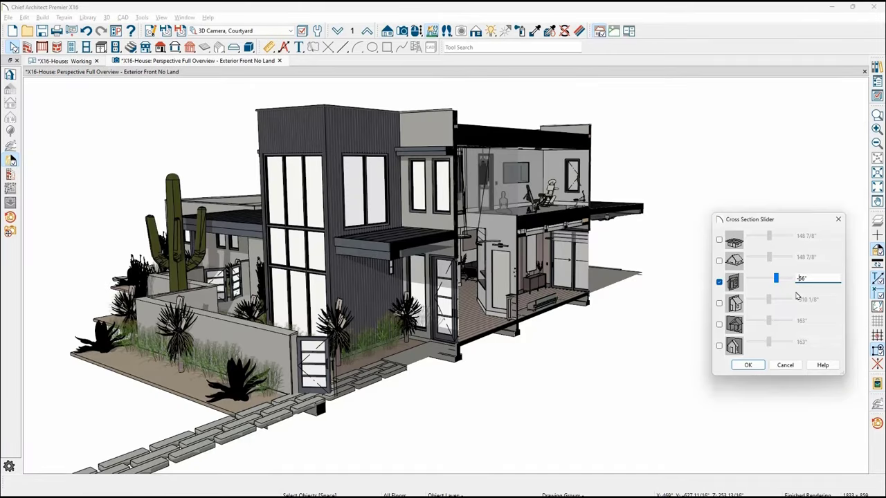
Edit the distance value of the enabled cutting plane in the Cross Section Slider
{"action": "key", "text": "BackSpace"}
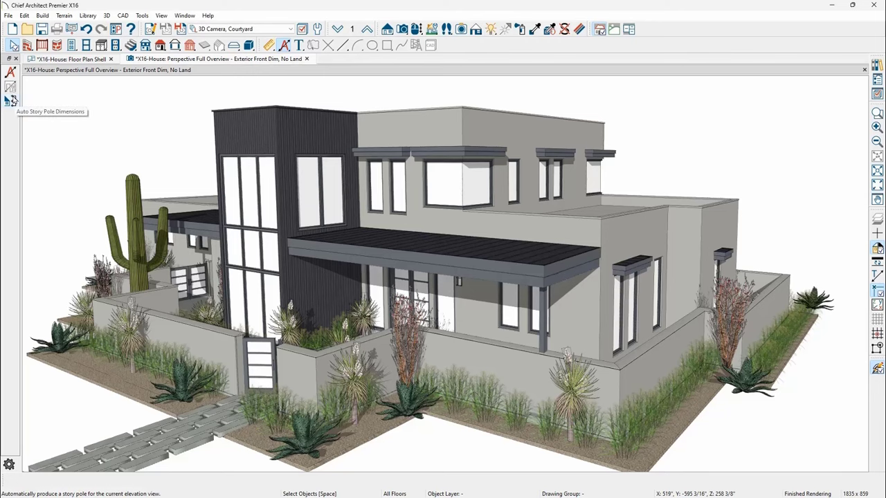
Add automatic story pole dimensions to the exterior front overview and orbit around the house to view its other sides
{"action": "left_click", "coordinate": [10, 101]}
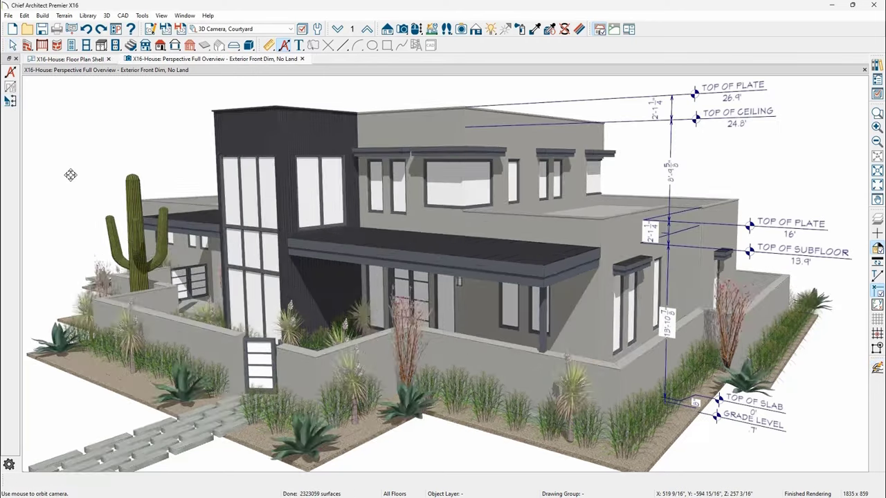
{"action": "scroll", "coordinate": [69, 173], "scroll_direction": "down", "scroll_amount": 3}
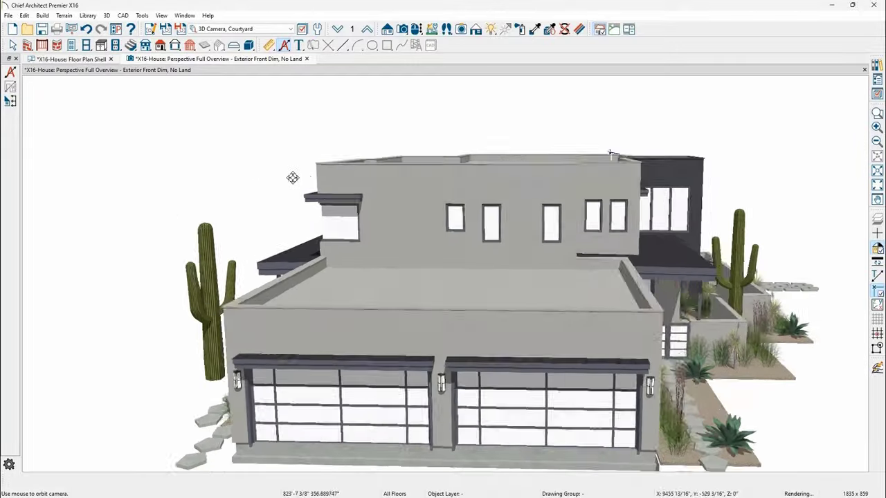
Set the garage front wall as the drawing surface and draw a manual dimension line across both garage doors from the wall's left corner
{"action": "left_click", "coordinate": [270, 45]}
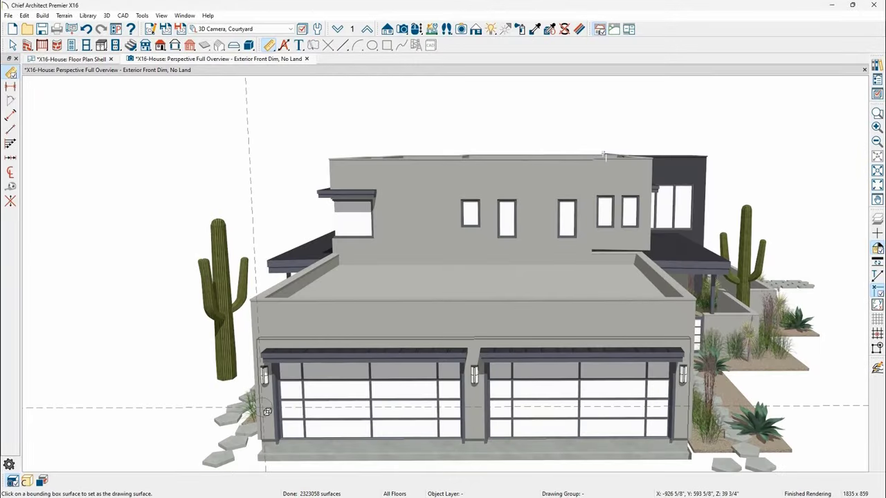
{"action": "left_click", "coordinate": [266, 412]}
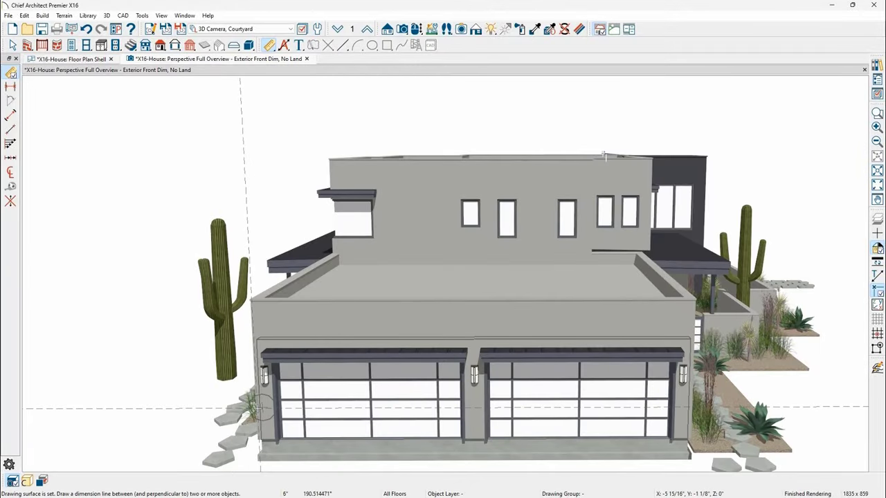
{"action": "left_click_drag", "start_coordinate": [262, 408], "coordinate": [675, 409]}
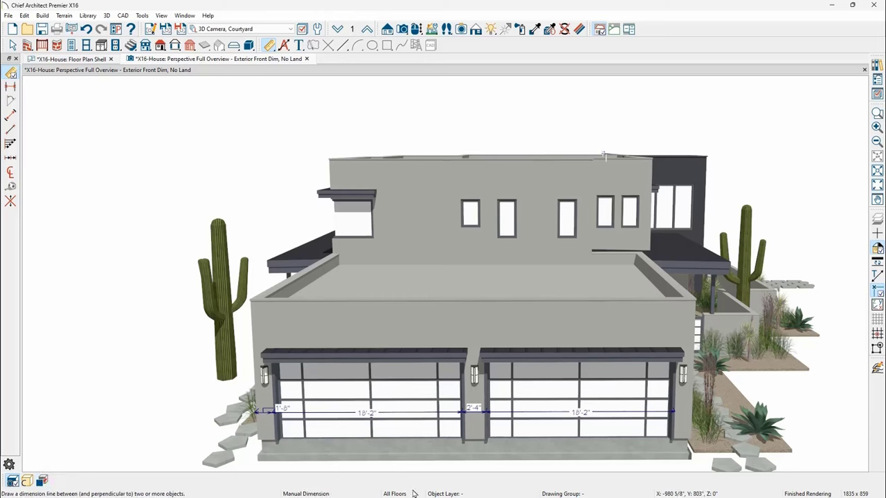
{"action": "key", "text": "space"}
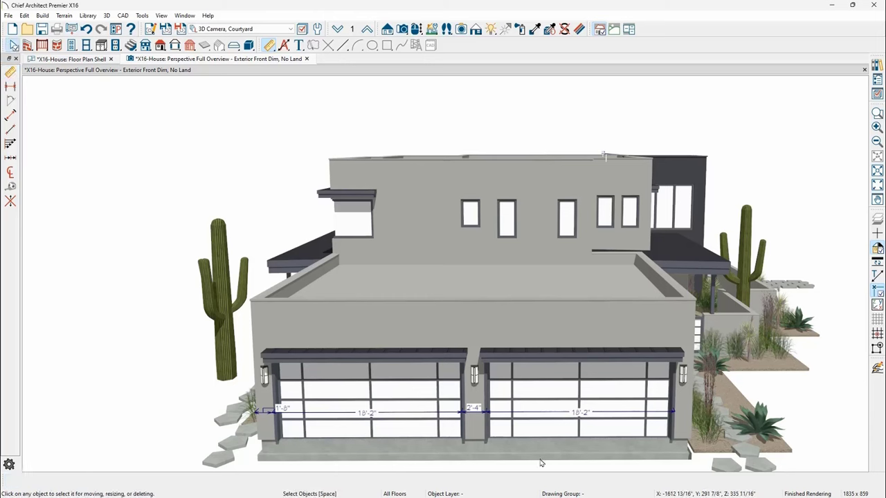
Extend the garage front's dimension line to the wall's right corner
{"action": "left_click", "coordinate": [623, 414]}
{"action": "left_click_drag", "start_coordinate": [623, 414], "coordinate": [689, 418]}
{"action": "key", "text": "Escape"}
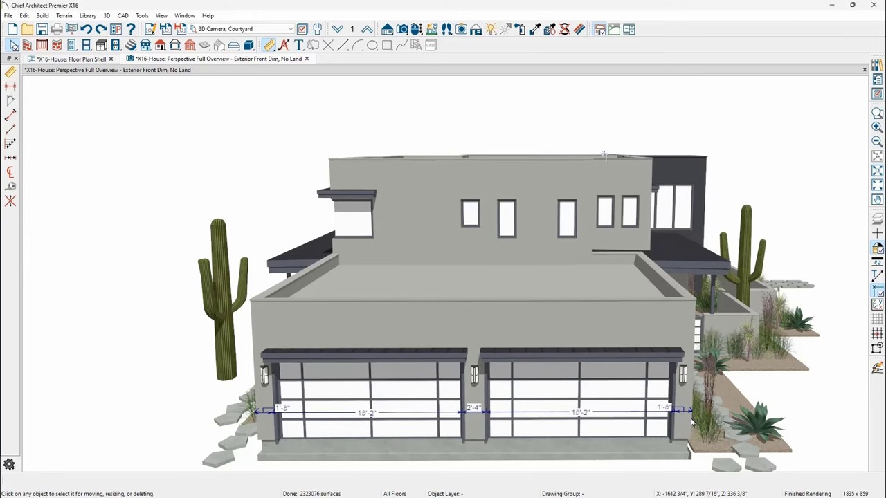
Generate automatic dimensions for the right garage door and open the overview camera's 3D Dimensions defaults for editing
{"action": "left_click", "coordinate": [631, 410]}
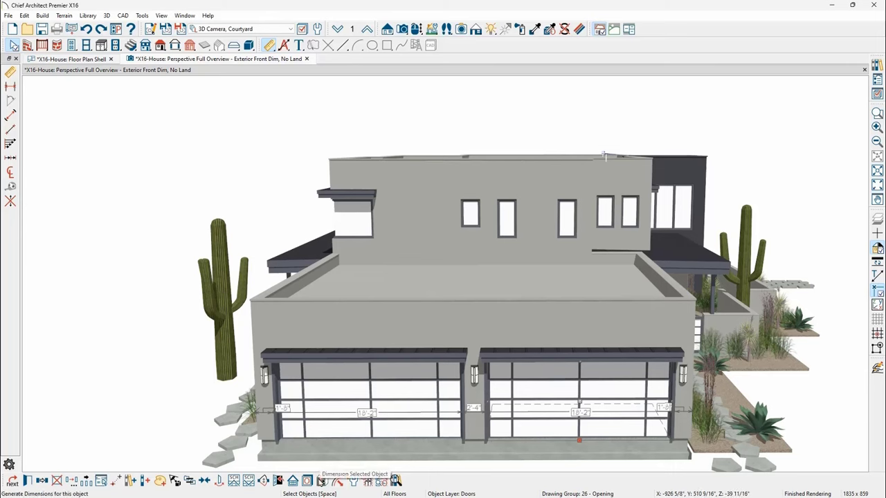
{"action": "left_click", "coordinate": [321, 480]}
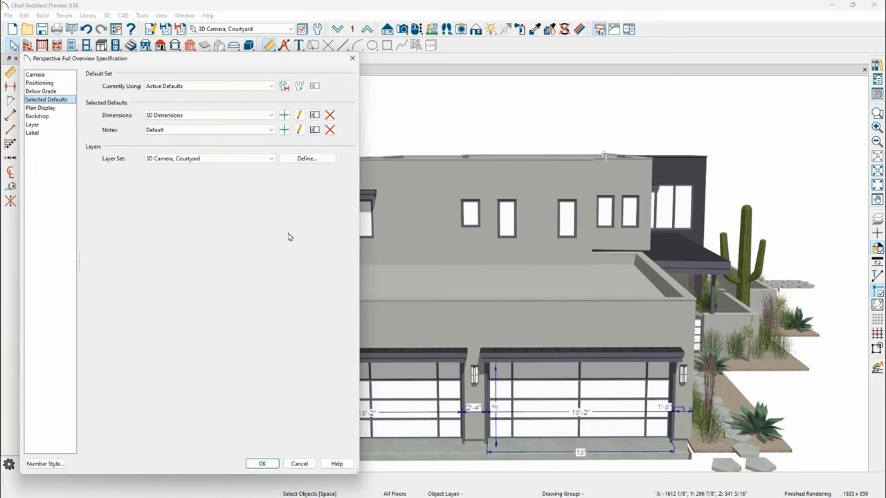
{"action": "left_click", "coordinate": [299, 118]}
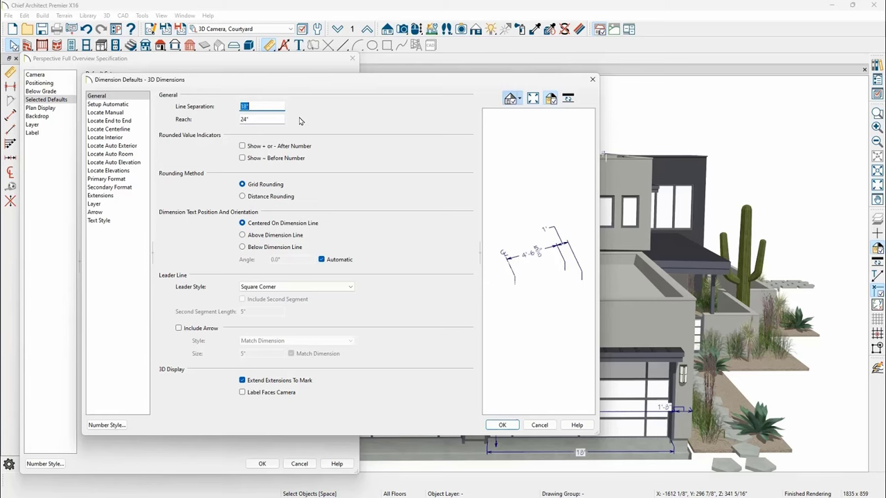